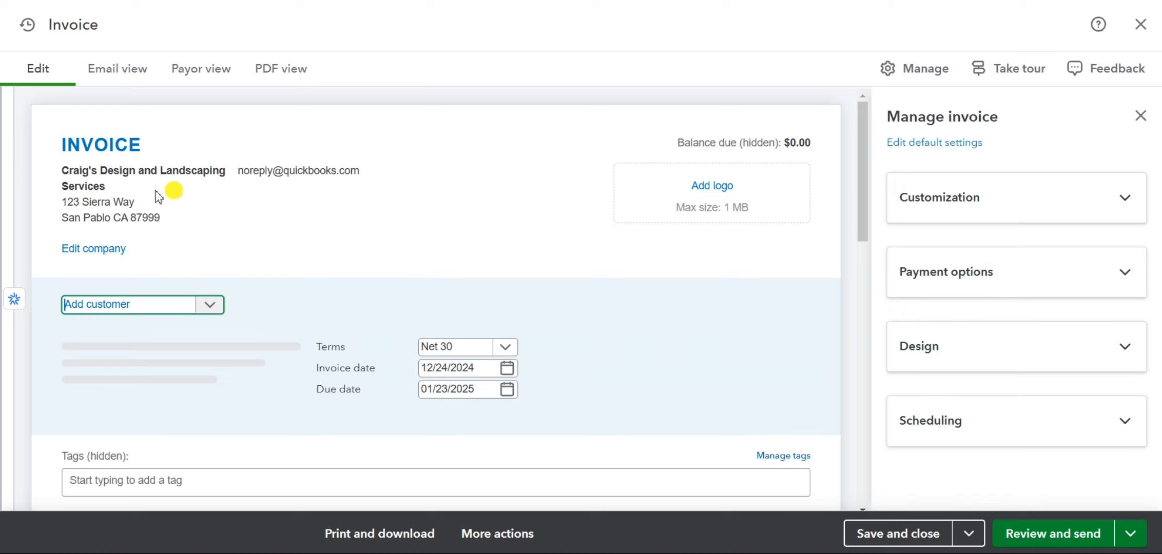
# - Check the company details on the invoice without changing them and choose Amy's Bird Sanctuary as the customer
pyautogui.click(104, 252)
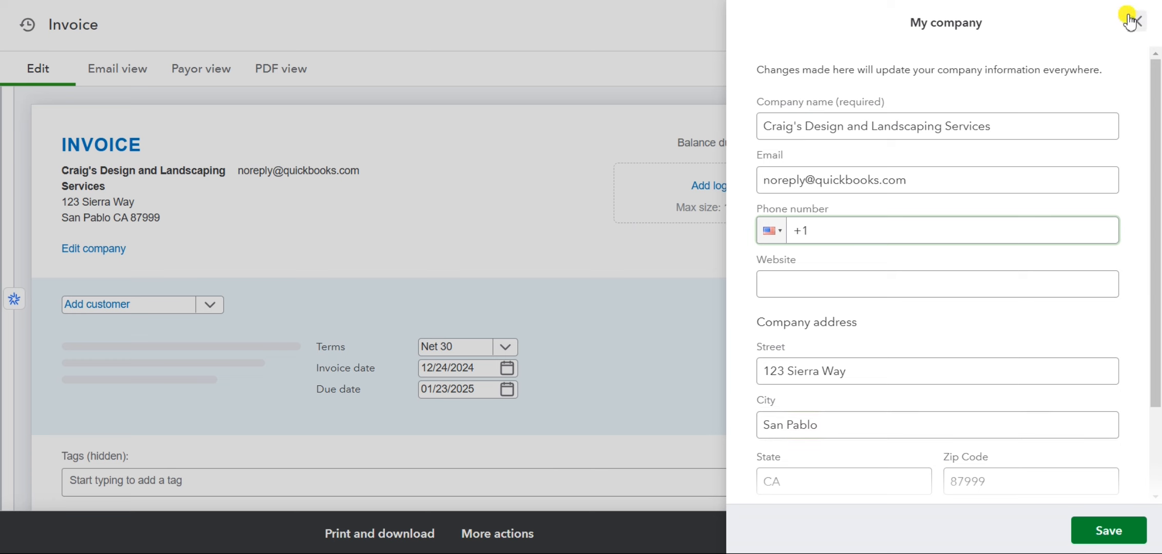
pyautogui.click(1133, 22)
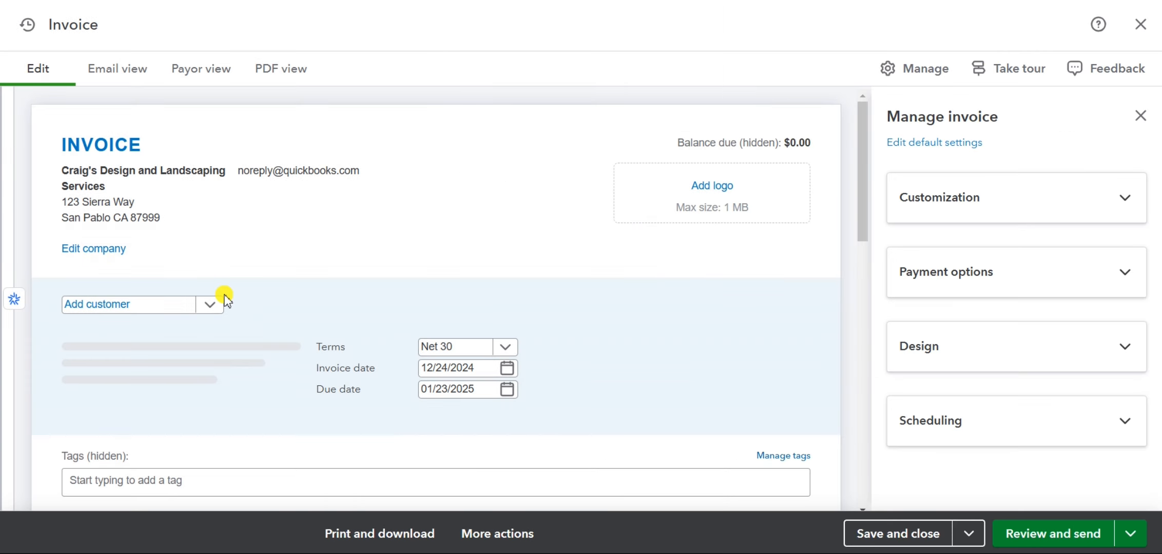
pyautogui.click(185, 304)
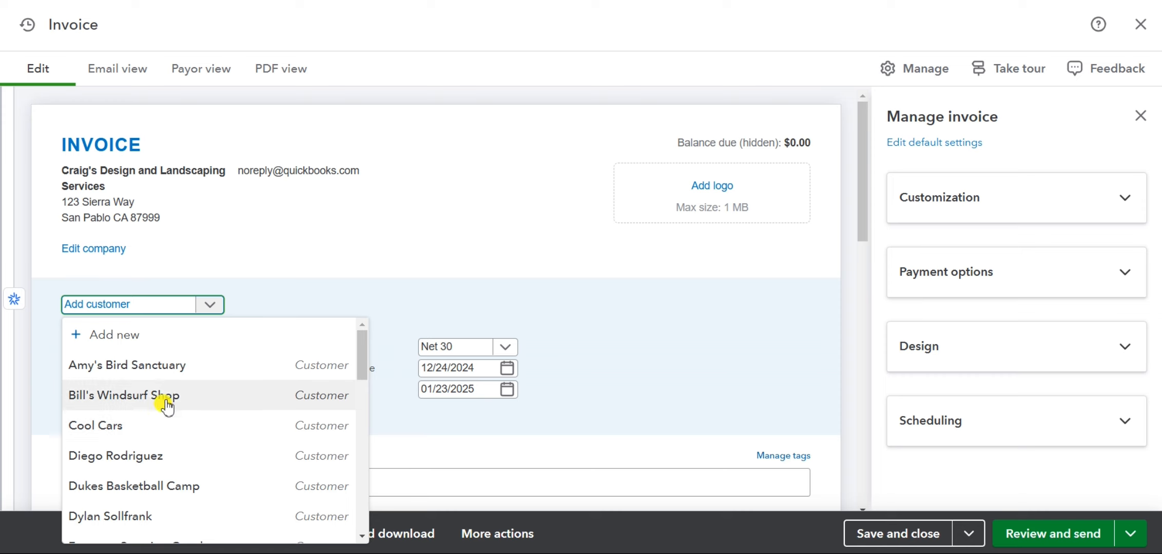
pyautogui.click(177, 367)
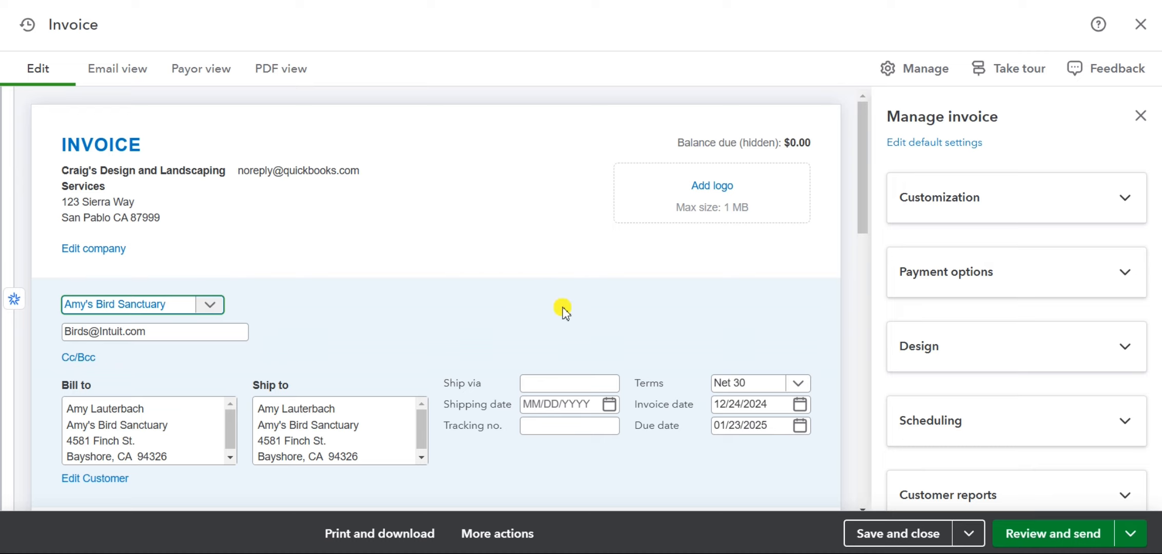
# - Try hiding the Terms and Due date fields in the invoice customization, switching each one back on
pyautogui.scroll(-2, 562, 309)
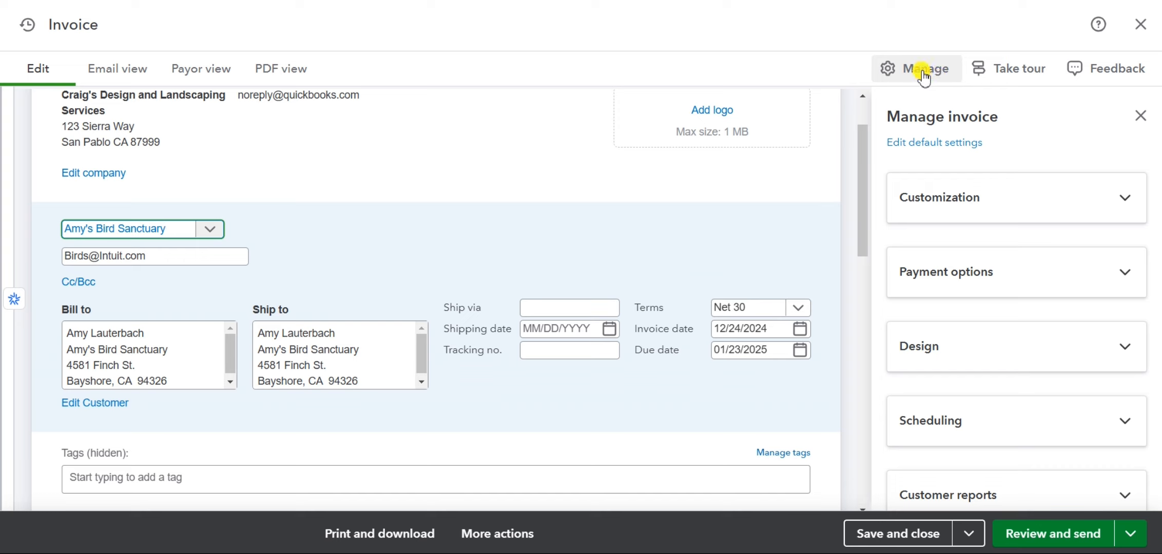
pyautogui.click(1129, 200)
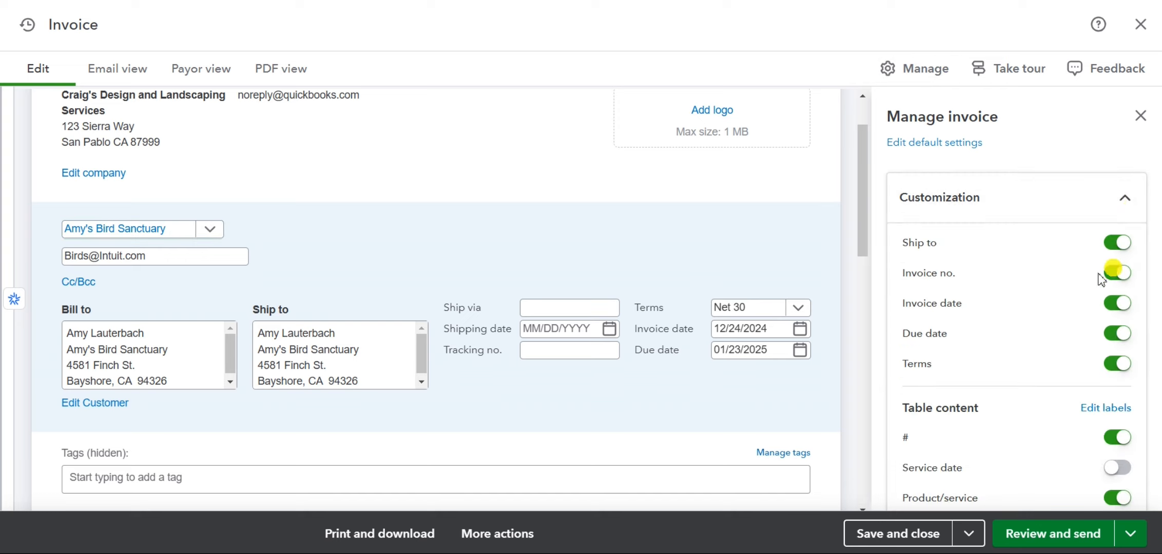
pyautogui.click(1108, 365)
pyautogui.click(1109, 365)
pyautogui.click(1115, 334)
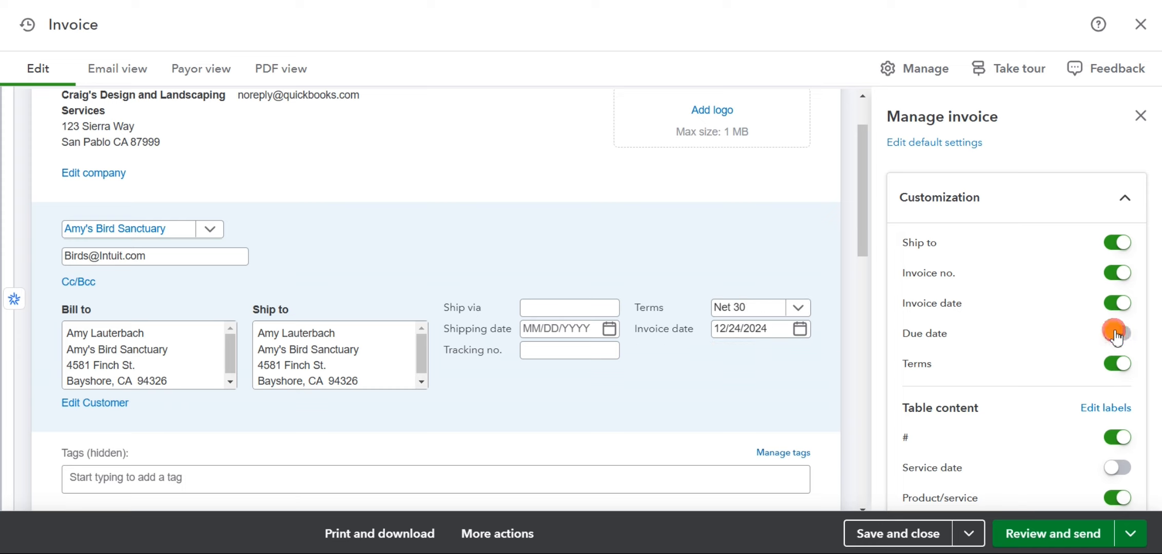
pyautogui.click(1115, 334)
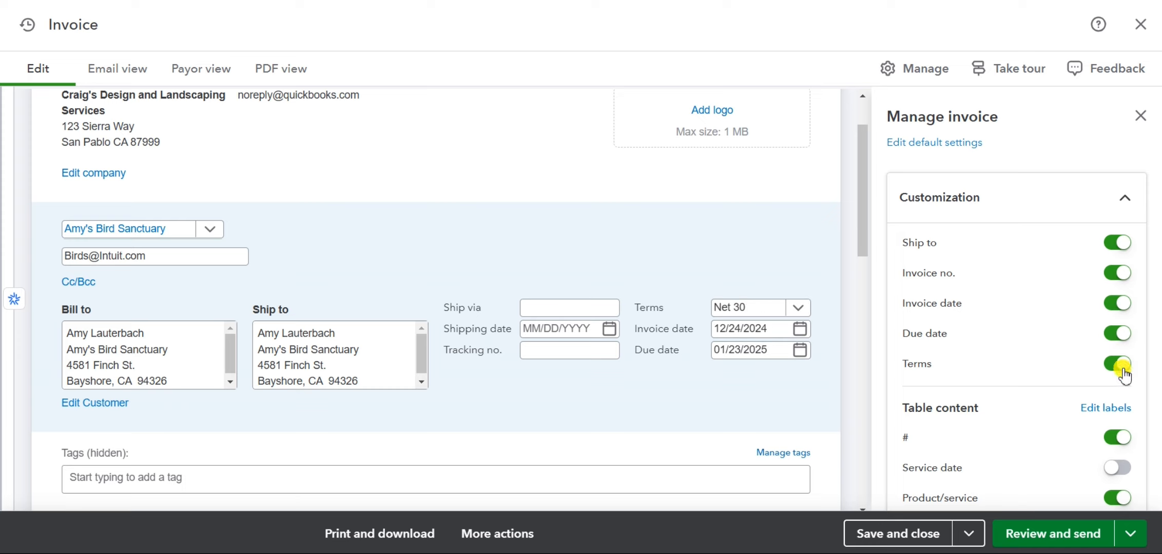
# - Add the Concrete product for fountain installation as the first line item of the invoice
pyautogui.click(176, 363)
pyautogui.scroll(-1, 178, 366)
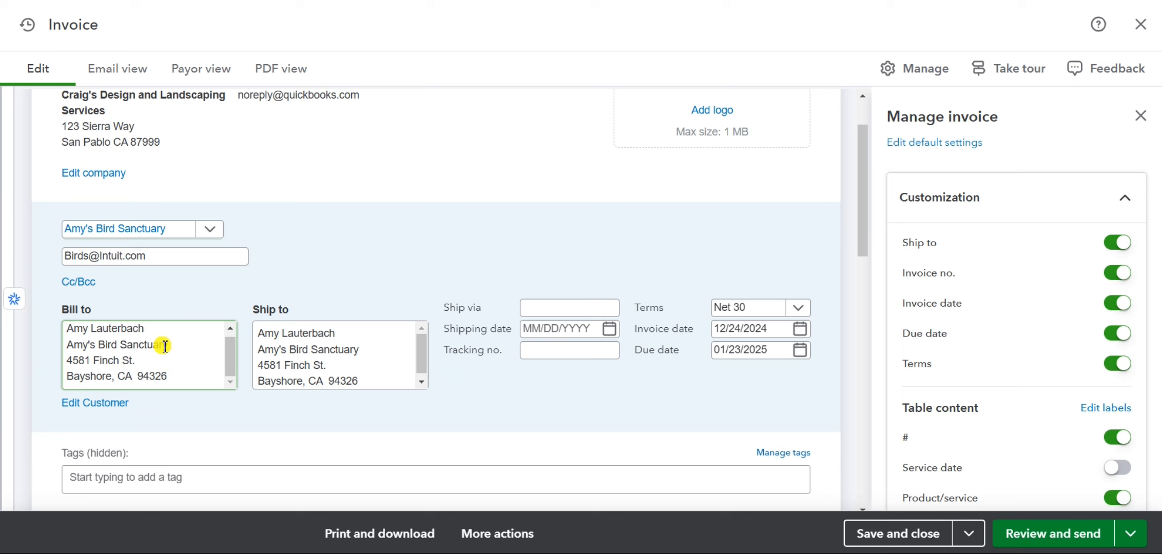
pyautogui.scroll(-7, 164, 346)
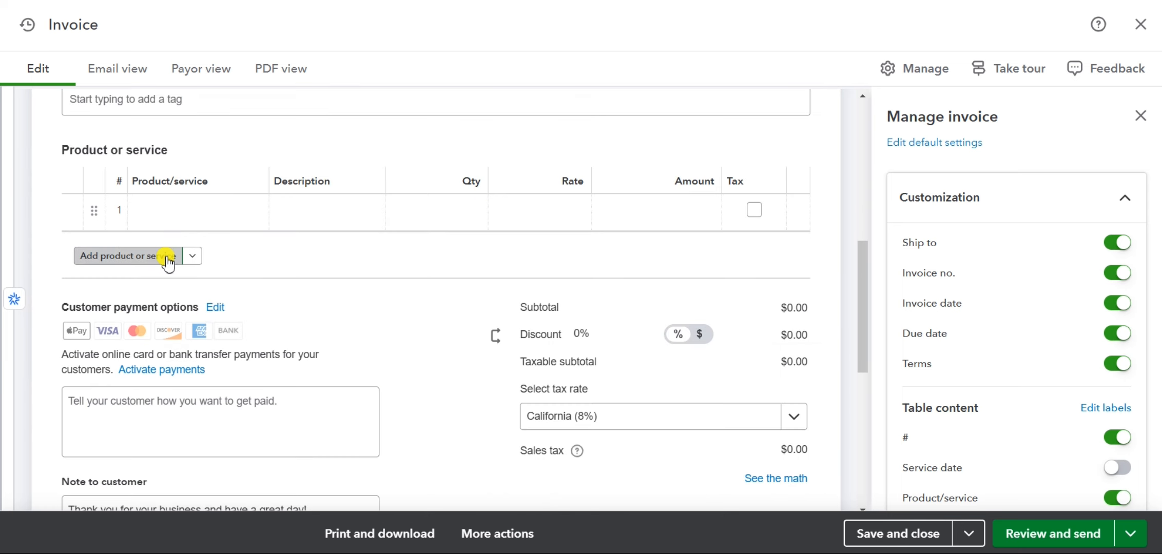
pyautogui.click(166, 256)
pyautogui.click(194, 220)
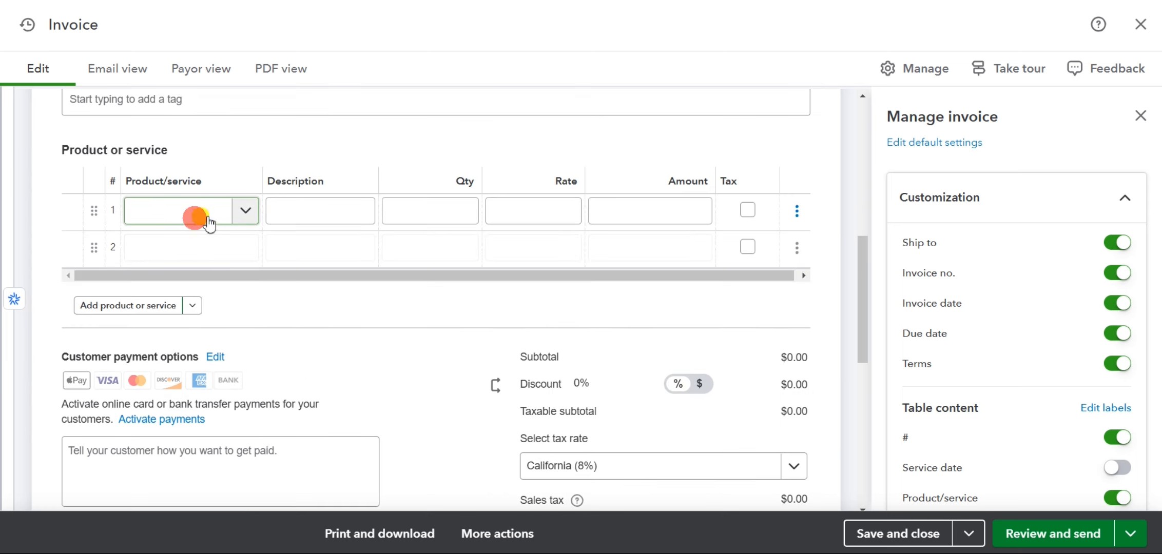
pyautogui.click(237, 212)
pyautogui.click(238, 210)
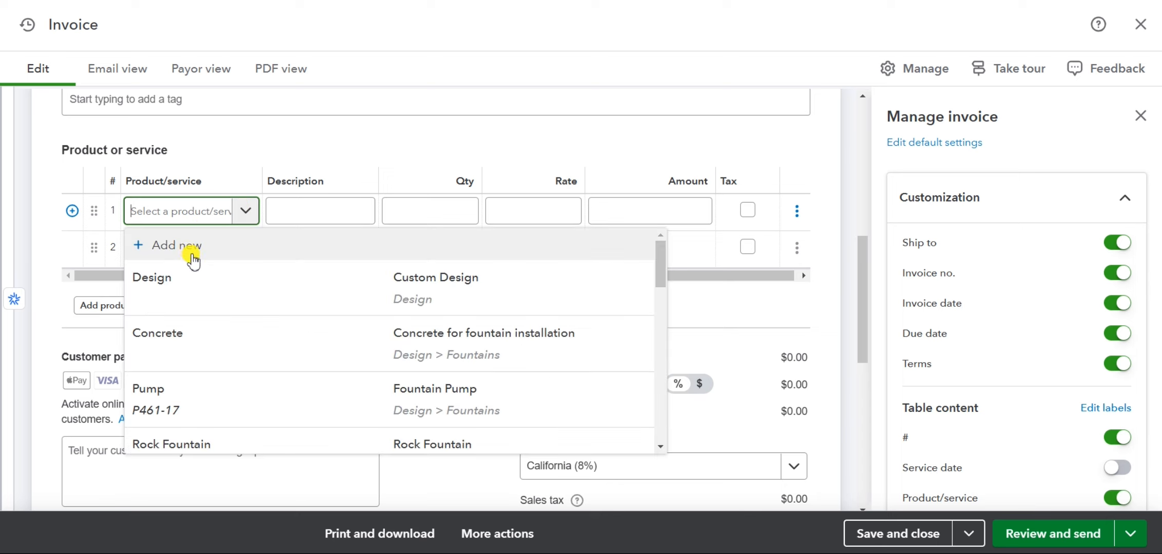
pyautogui.click(224, 347)
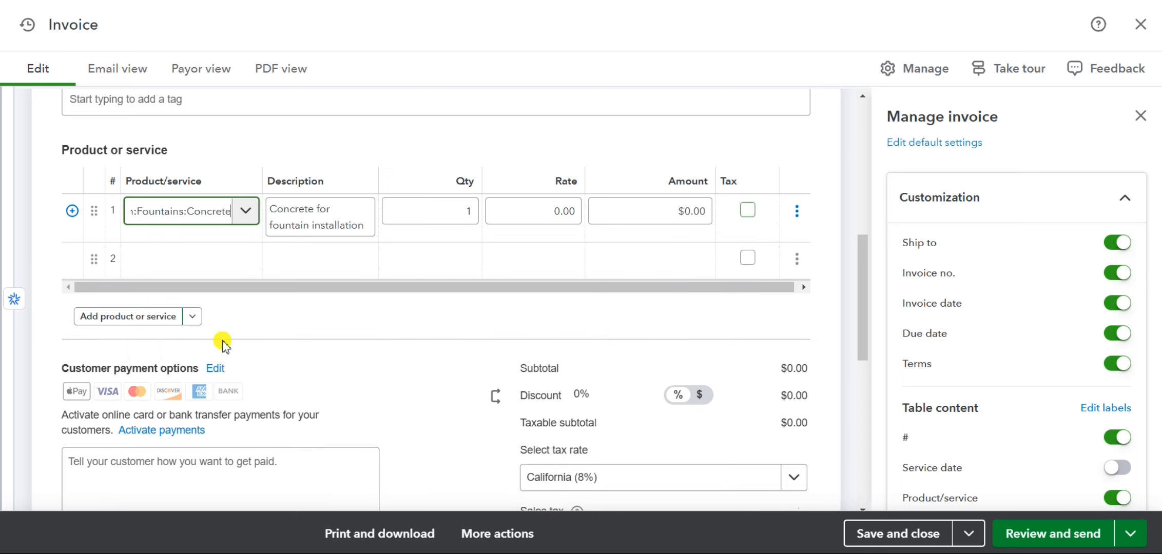
# - Add the Pump product (P461-17) as the second line item of the invoice
pyautogui.click(202, 259)
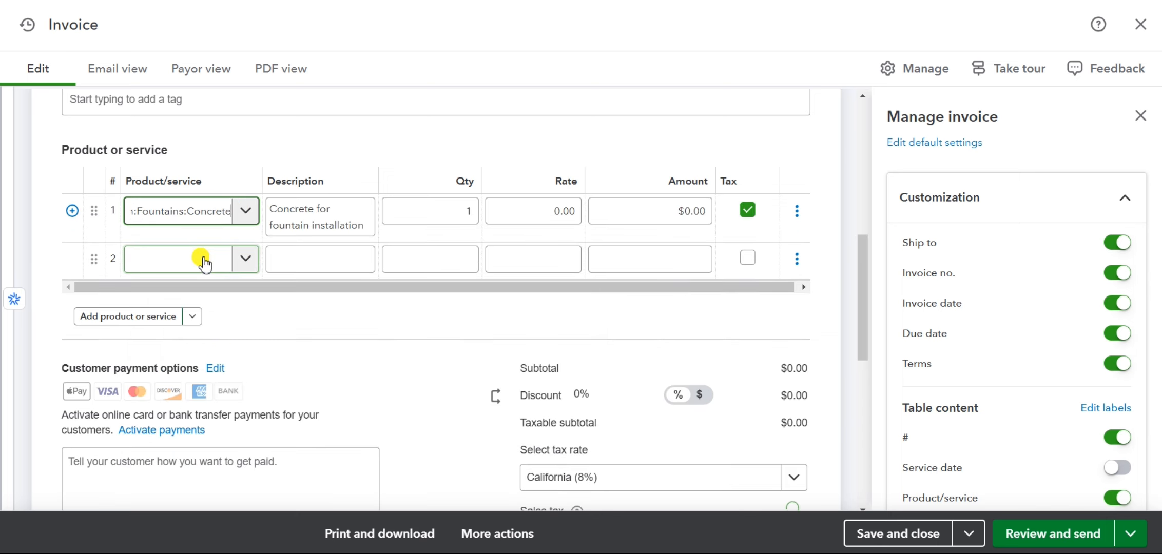
pyautogui.click(242, 258)
pyautogui.click(212, 443)
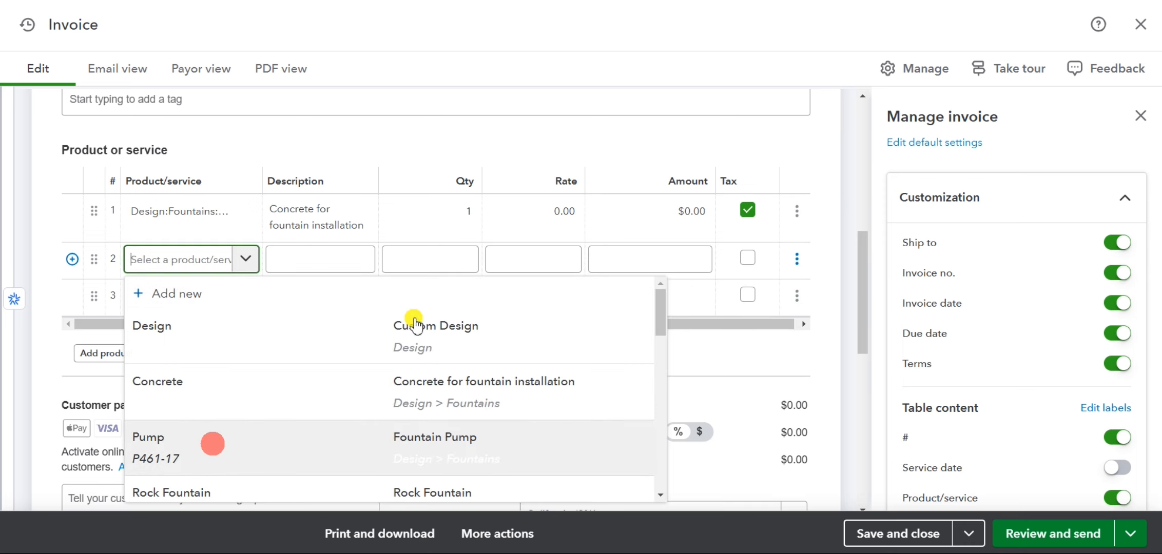
# - Turn on the shipping fee in the invoice's payment options
pyautogui.scroll(-1, 381, 331)
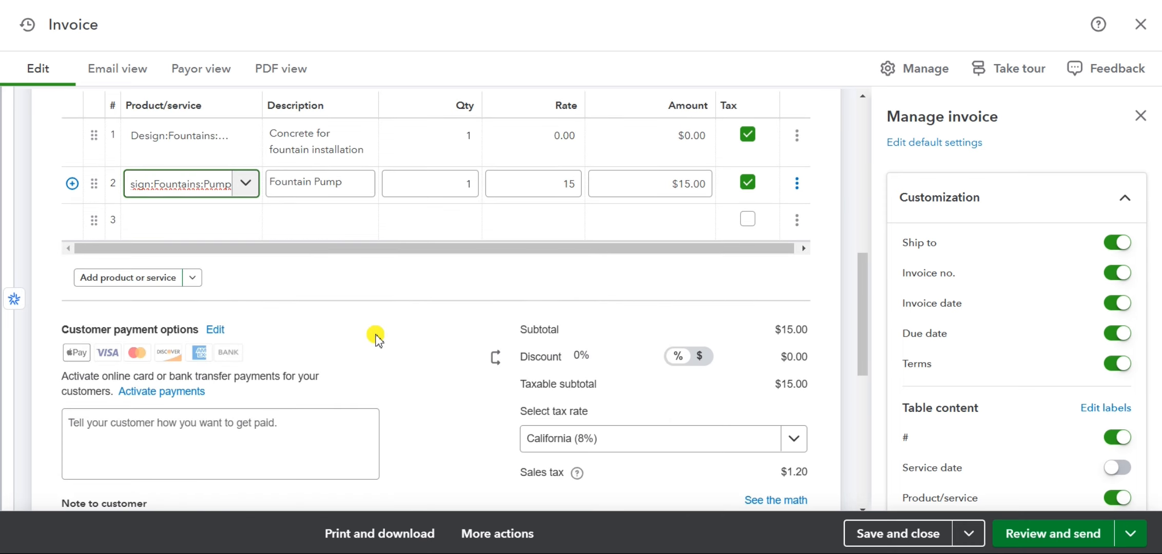
pyautogui.scroll(-1, 375, 338)
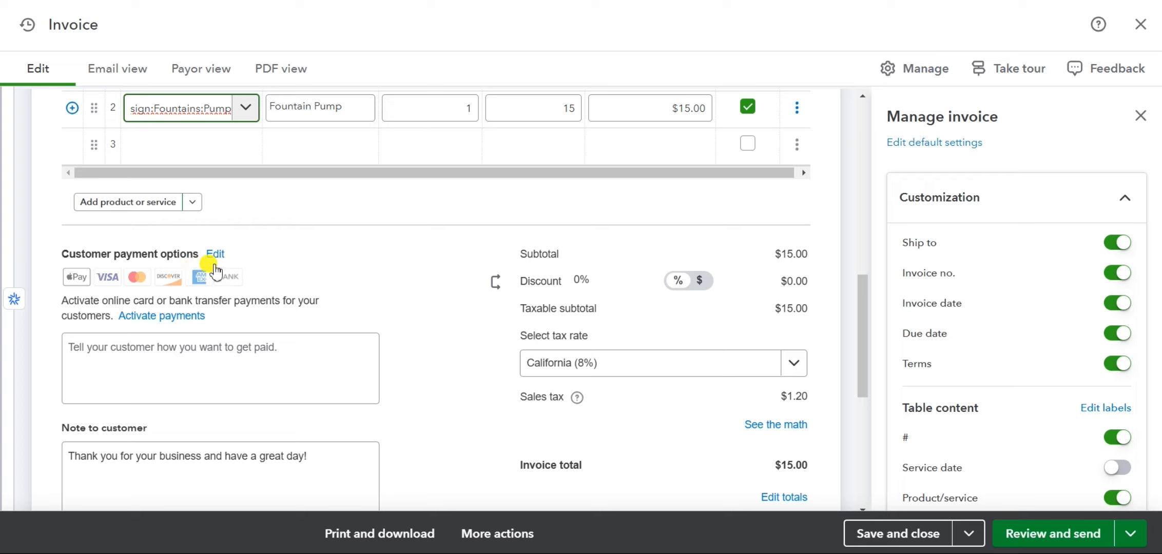
pyautogui.click(1077, 200)
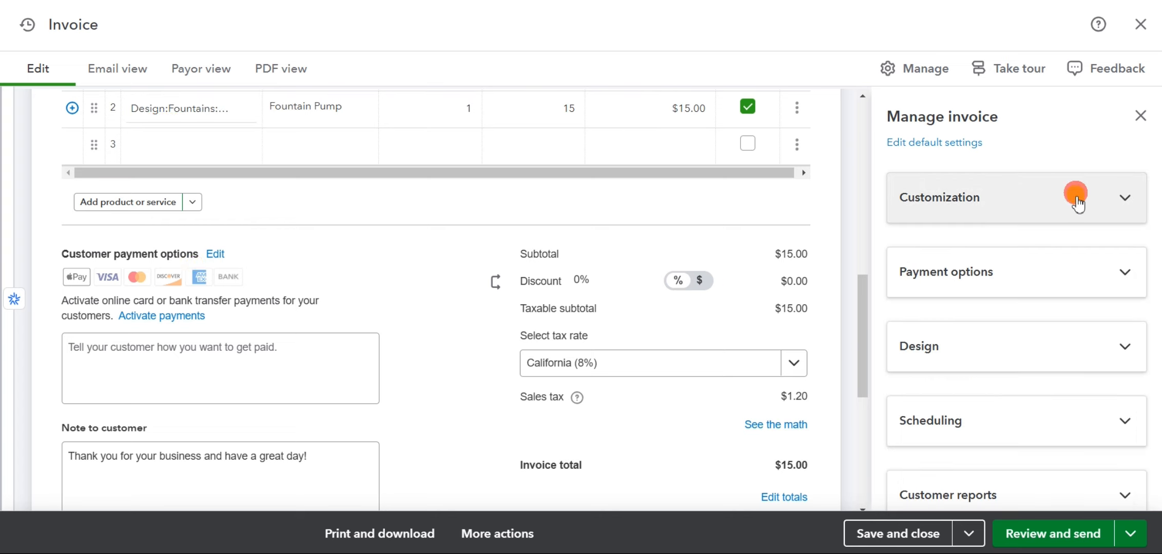
pyautogui.click(1075, 271)
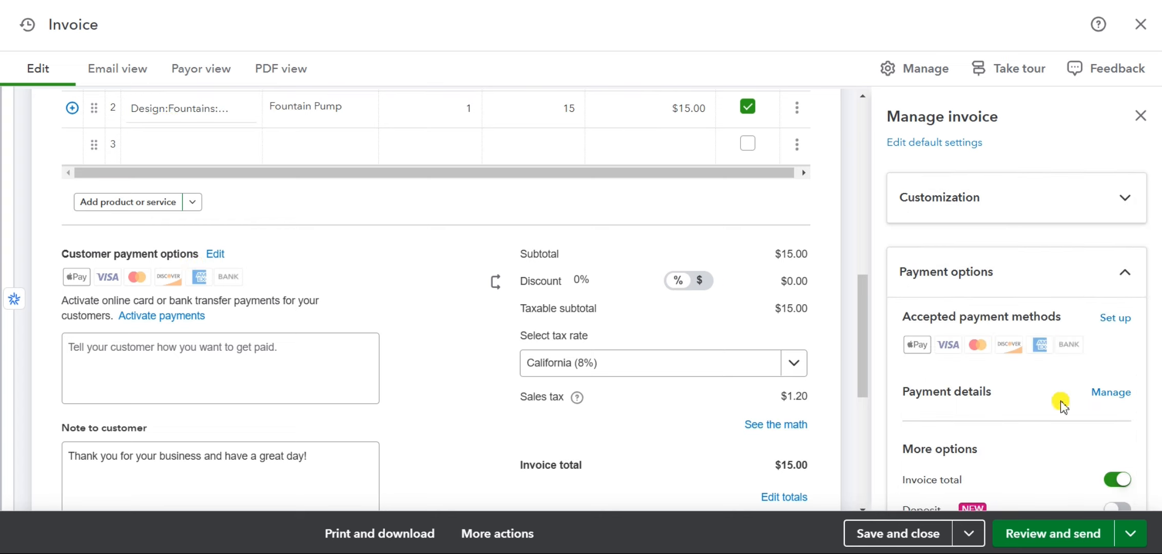
pyautogui.scroll(-1, 1047, 372)
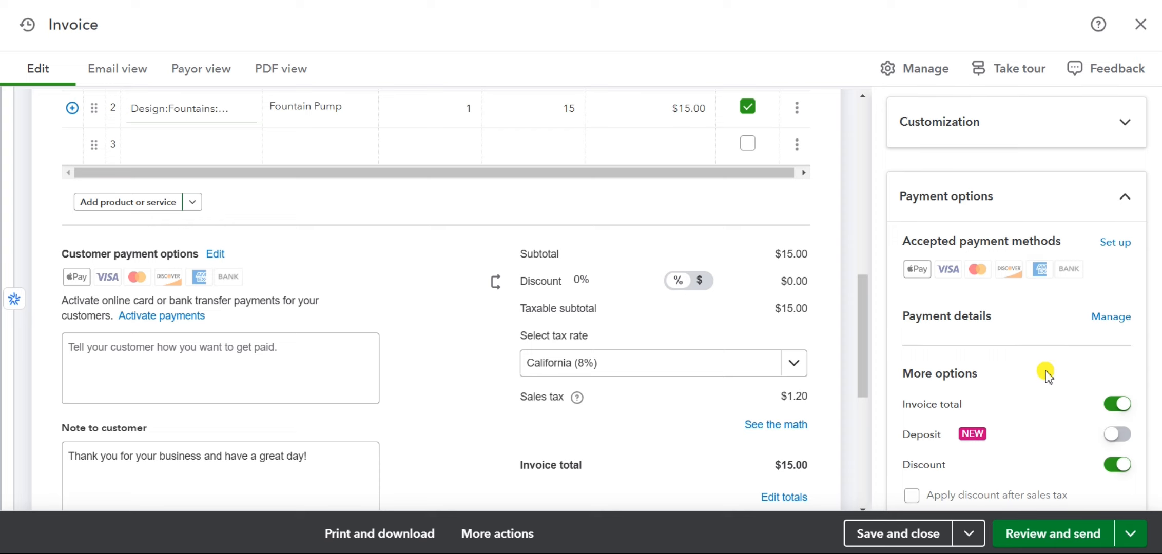
pyautogui.scroll(-1, 1045, 373)
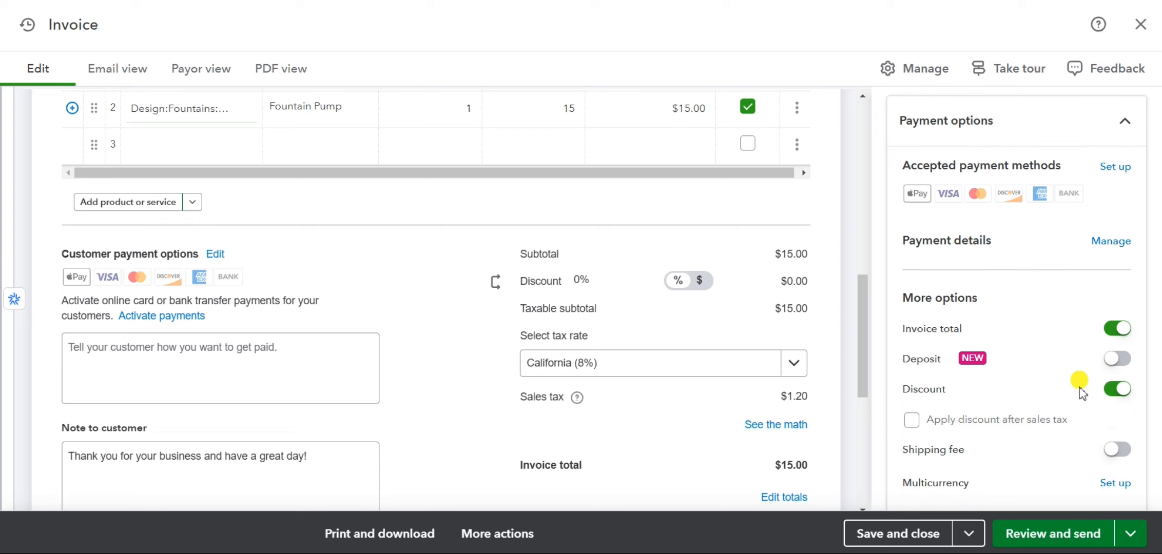
pyautogui.scroll(-1, 1076, 389)
pyautogui.click(1118, 375)
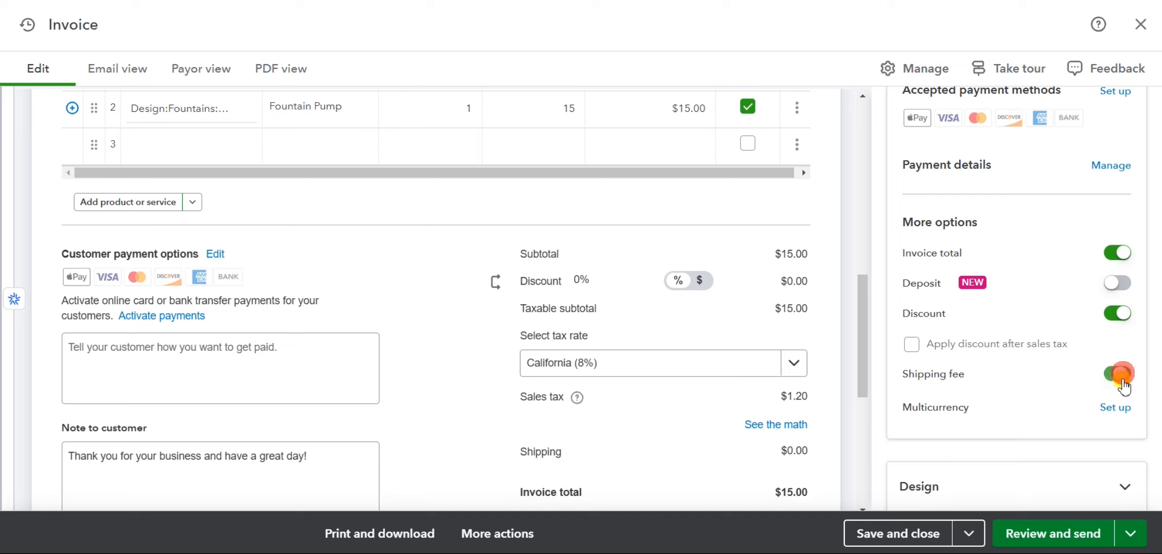
# - Try switching the Discount option off and back on in the payment options
pyautogui.scroll(-1, 1121, 386)
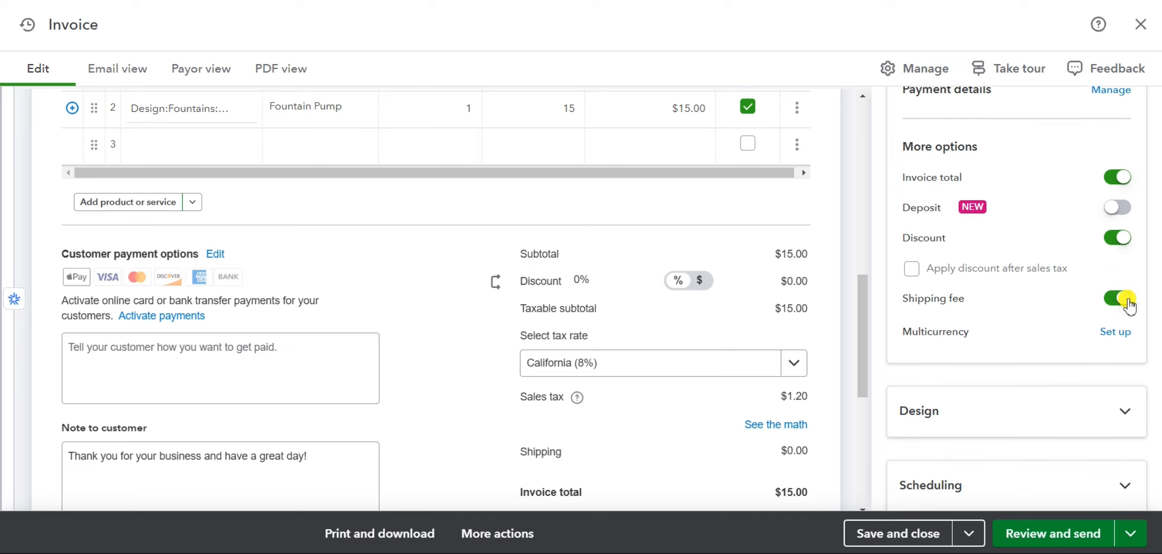
pyautogui.click(1119, 237)
pyautogui.click(1118, 237)
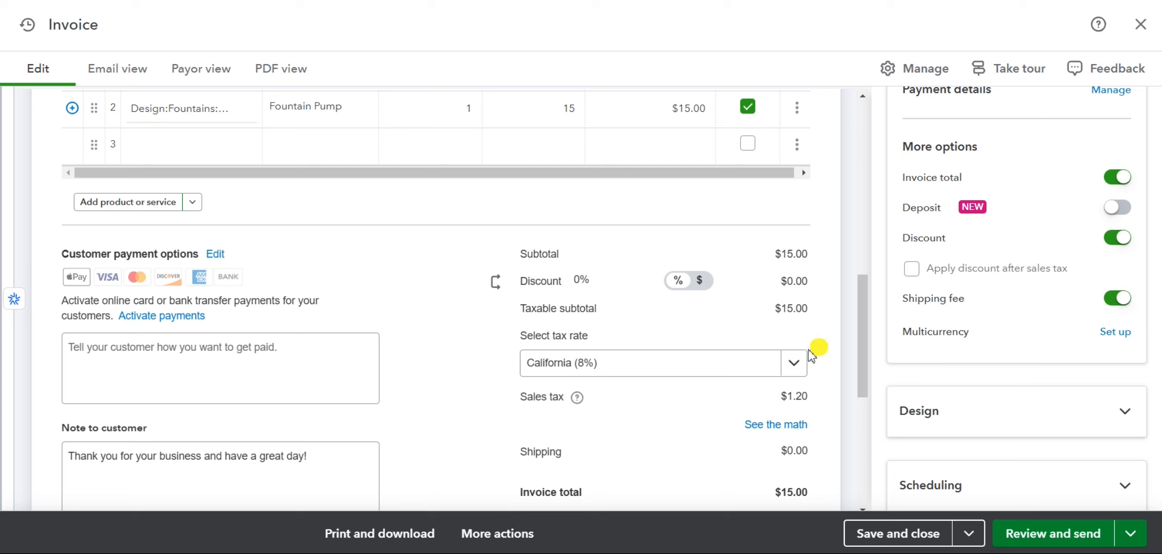
# - Review the available sales tax rates for the invoice, keeping California (8%)
pyautogui.scroll(-1, 798, 390)
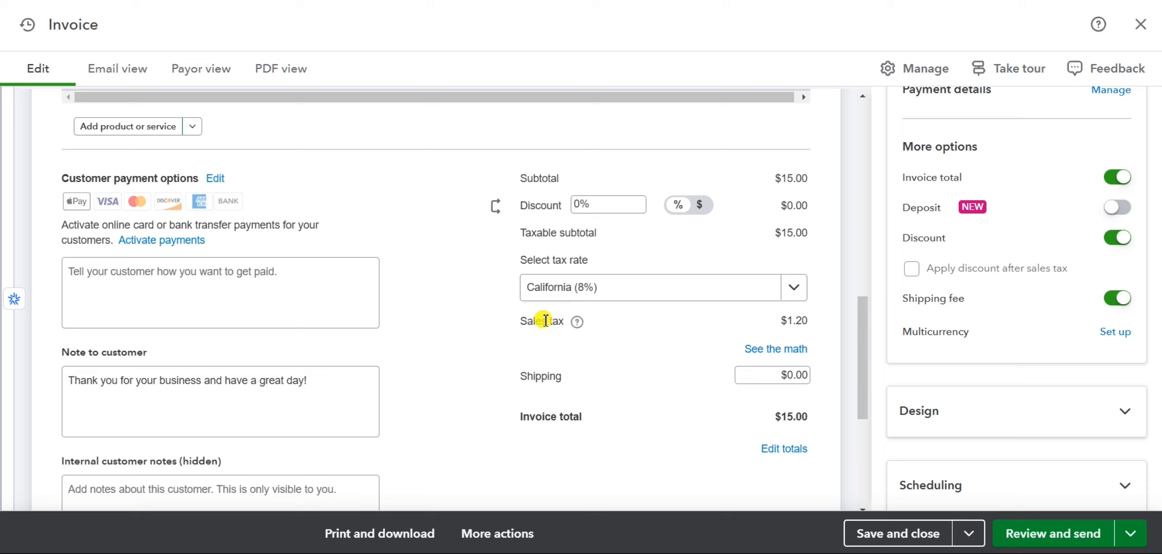
pyautogui.click(606, 287)
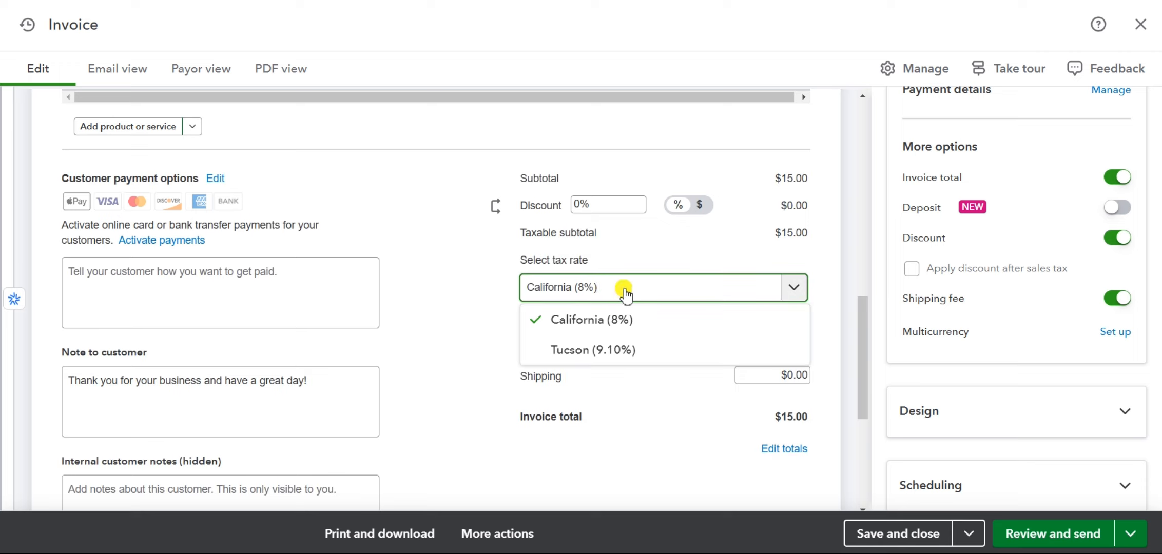
pyautogui.click(621, 292)
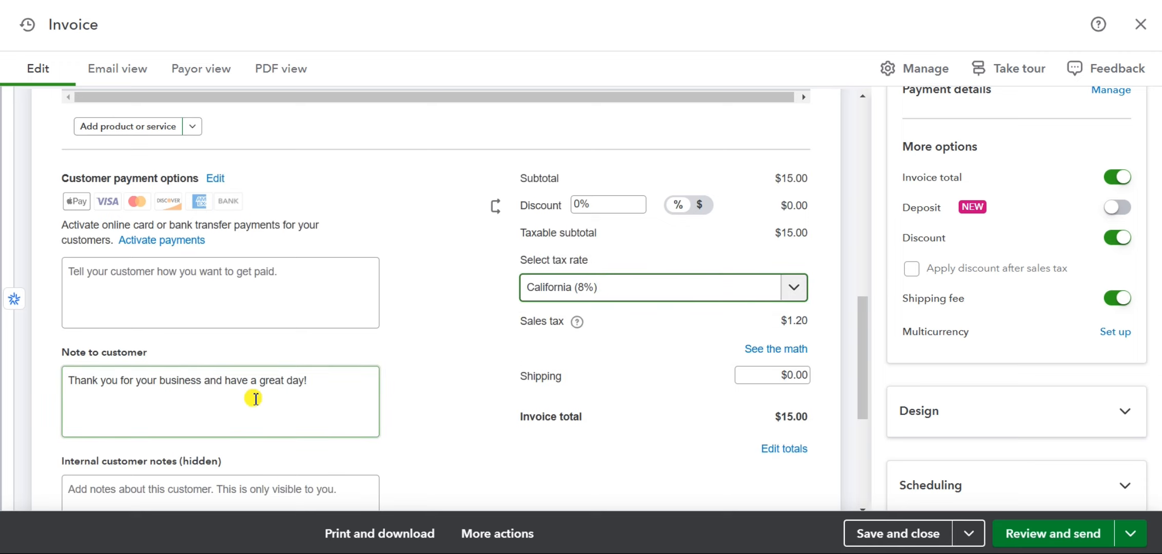
# - Examine the invoice's notes and attachment areas and the colour and font choices in the design options
pyautogui.scroll(-5, 255, 398)
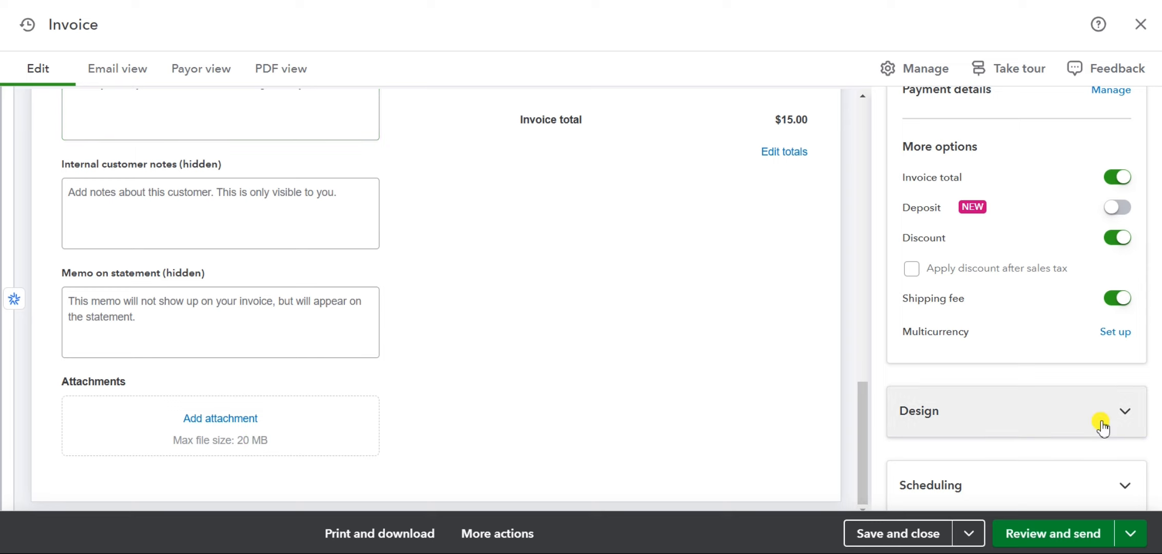
pyautogui.scroll(-2, 1096, 422)
pyautogui.click(1120, 320)
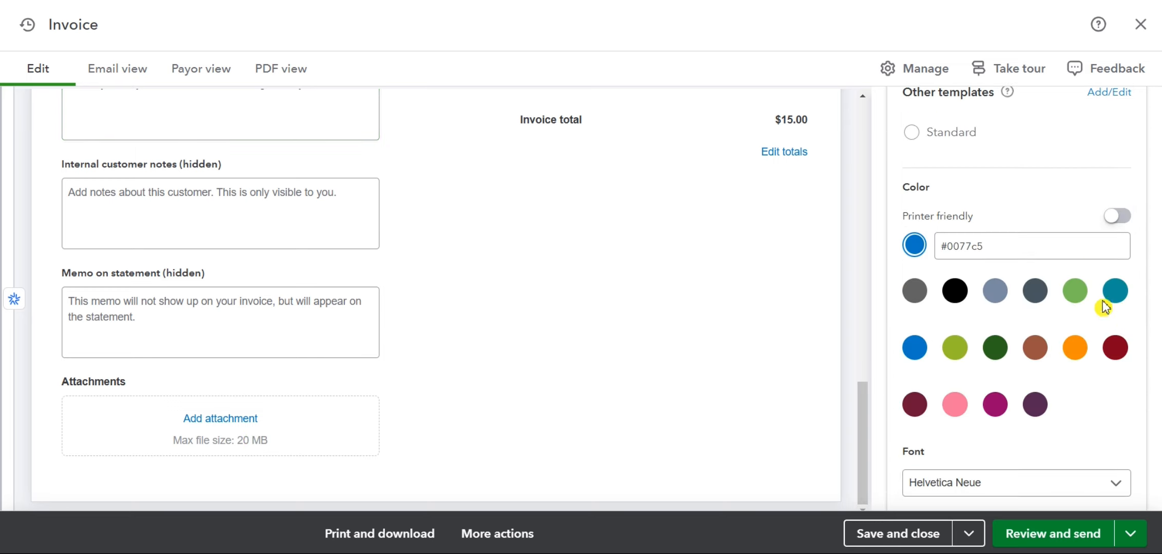
pyautogui.scroll(-3, 998, 384)
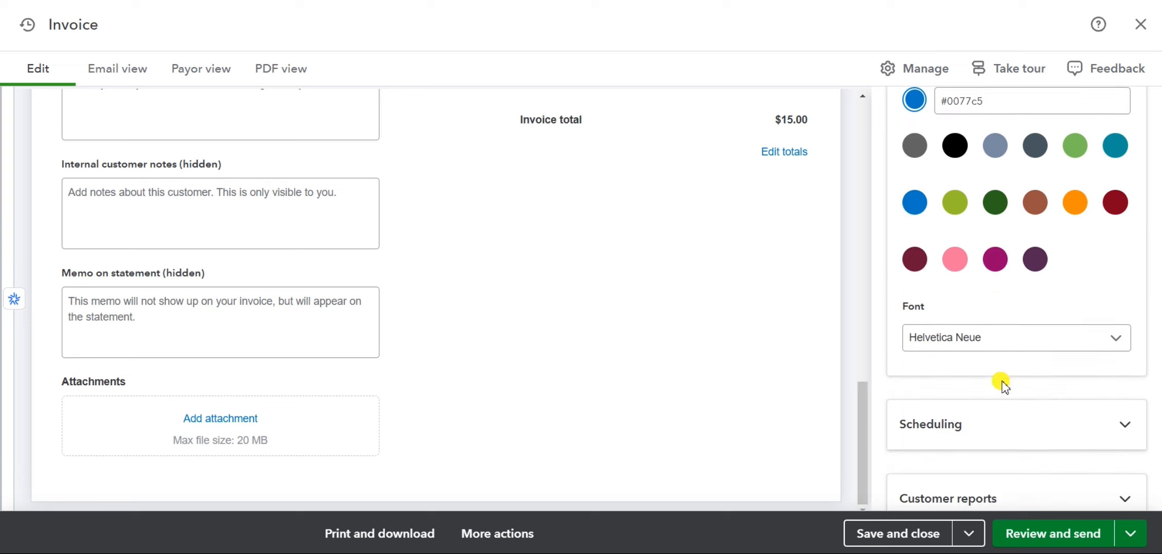
pyautogui.click(1040, 325)
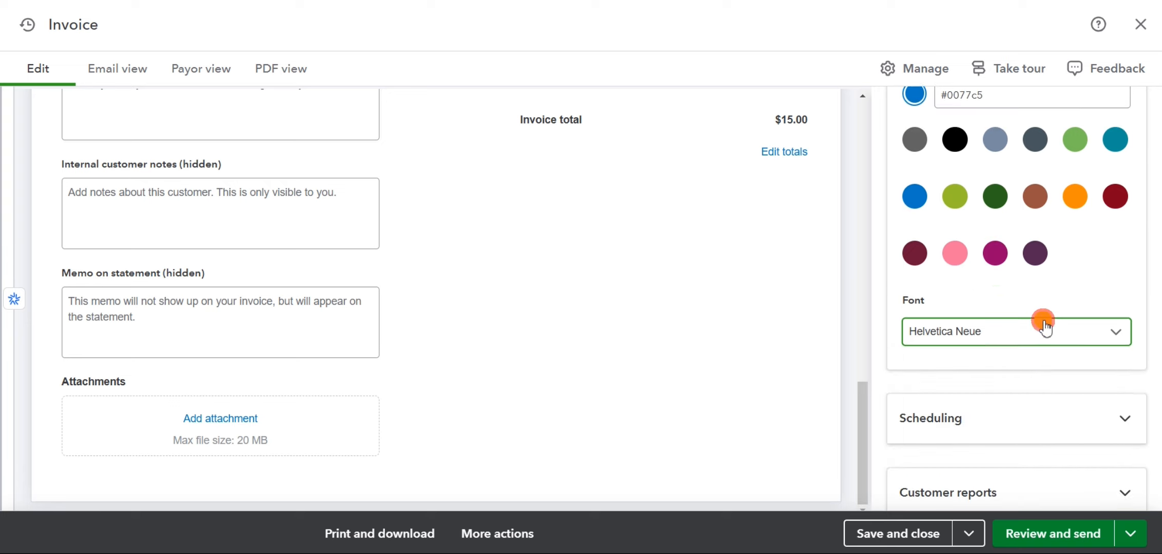
pyautogui.click(1084, 330)
pyautogui.scroll(-1, 1026, 323)
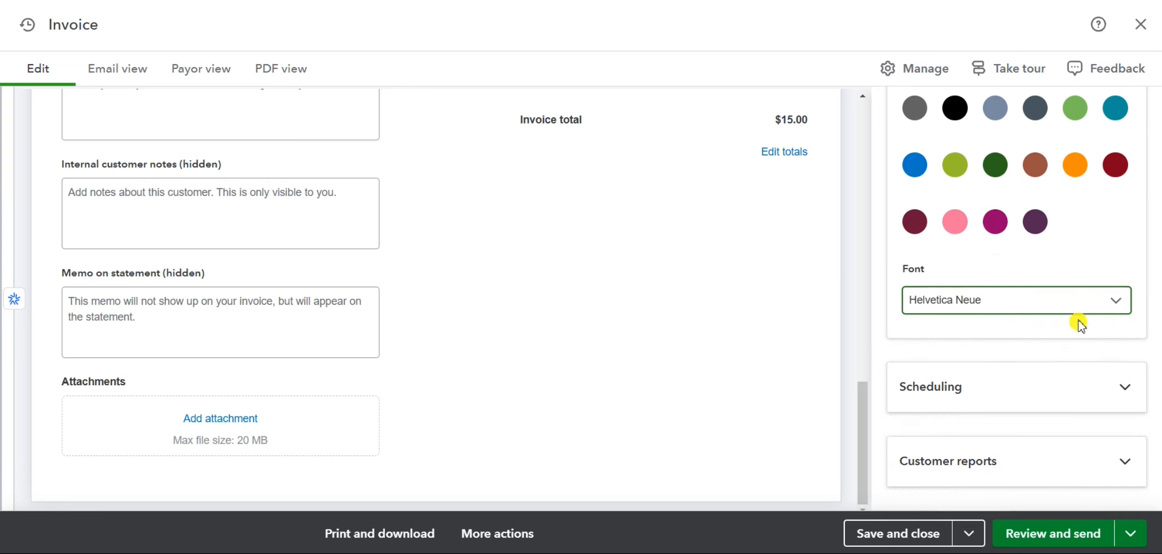
# - Review the invoice's scheduling options and turn on automatic invoice reminders
pyautogui.click(1069, 396)
pyautogui.scroll(-4, 1072, 360)
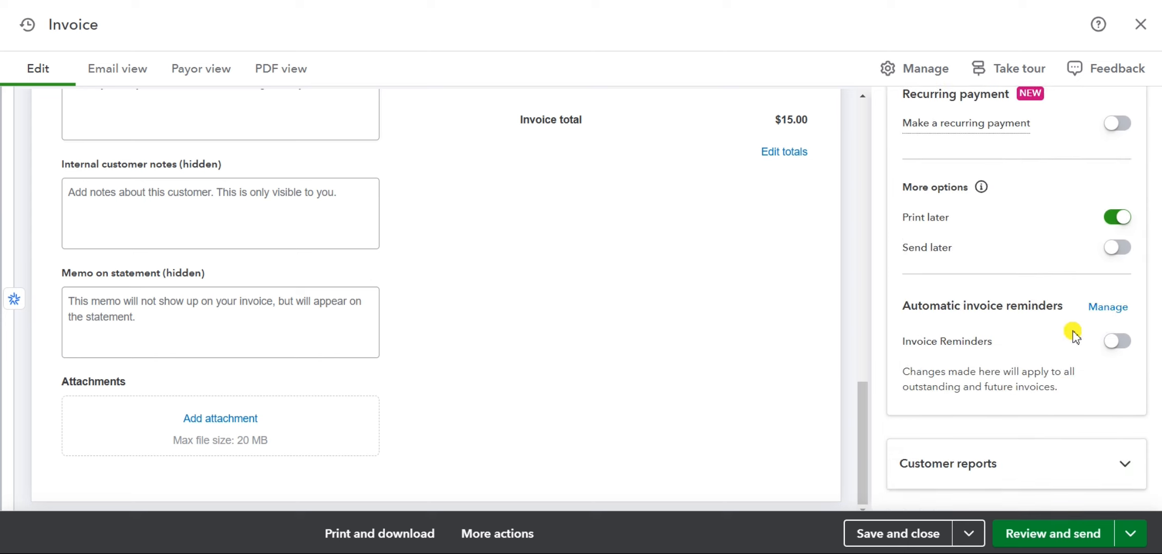
pyautogui.scroll(2, 1026, 308)
pyautogui.moveTo(981, 262)
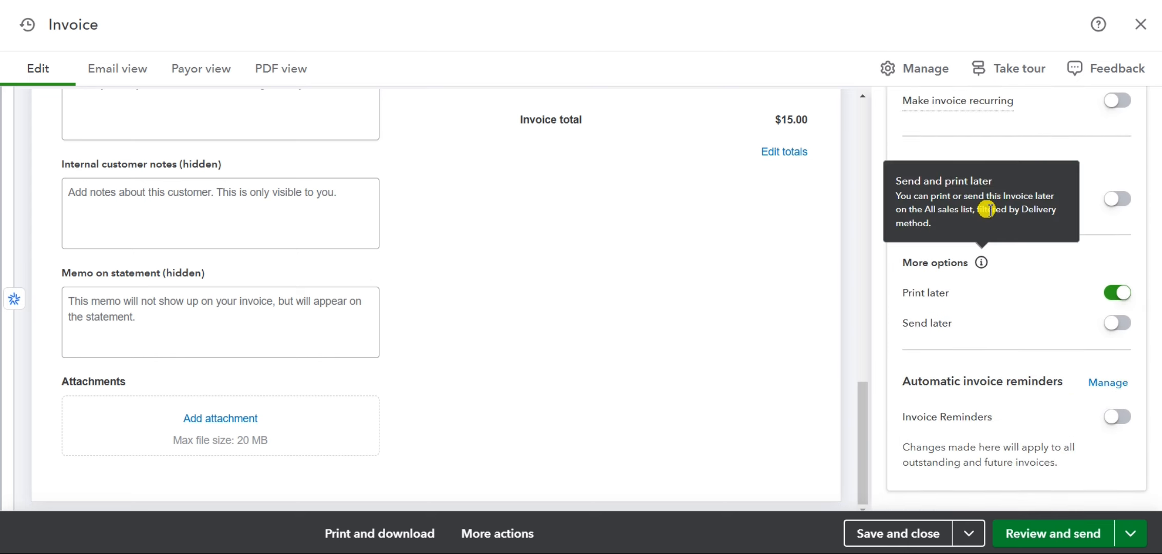
pyautogui.click(1117, 416)
pyautogui.scroll(-2, 1118, 417)
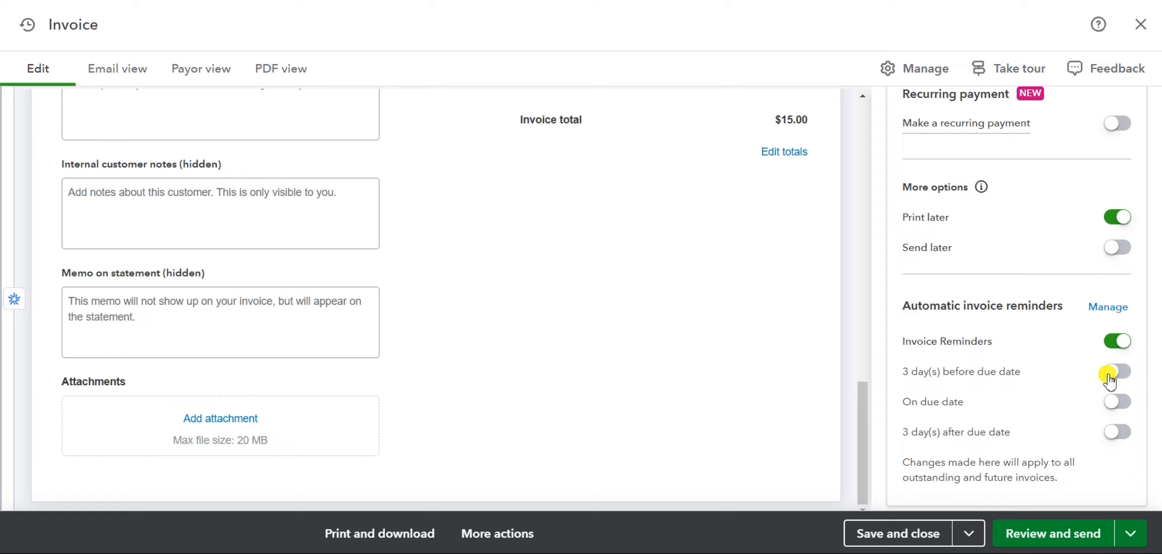
# - Preview the Amy's Bird Sanctuary invoice as a PDF and as the payor will see it
pyautogui.scroll(4, 316, 136)
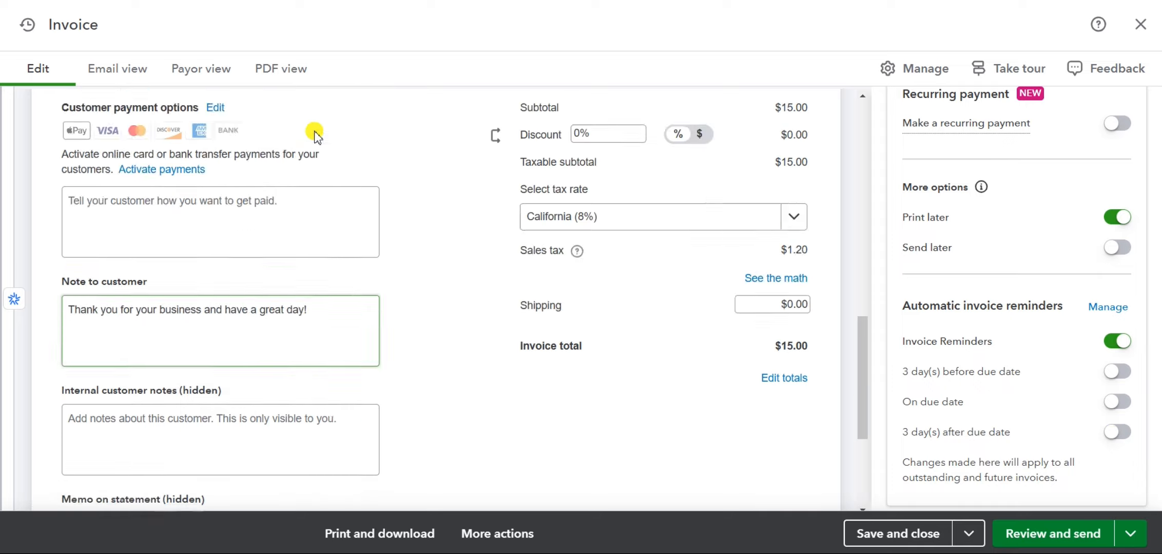
pyautogui.scroll(10, 316, 134)
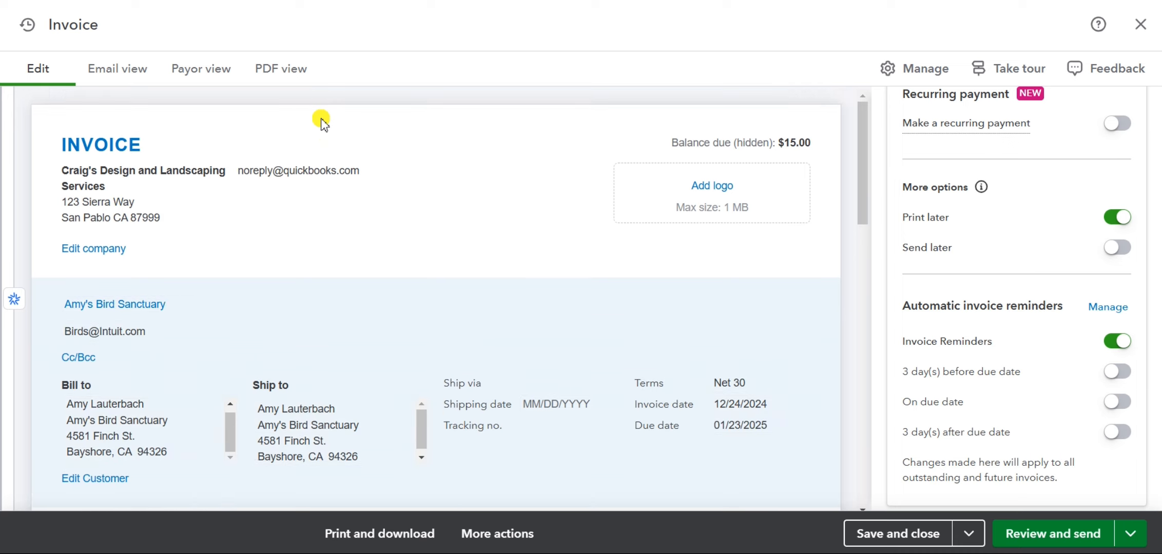
pyautogui.click(289, 72)
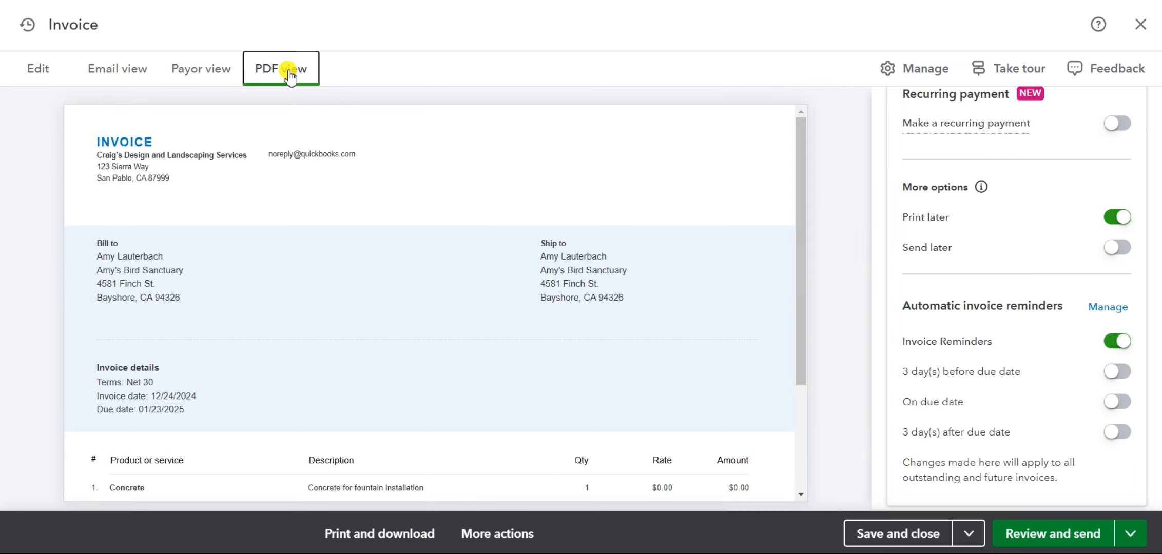
pyautogui.click(203, 73)
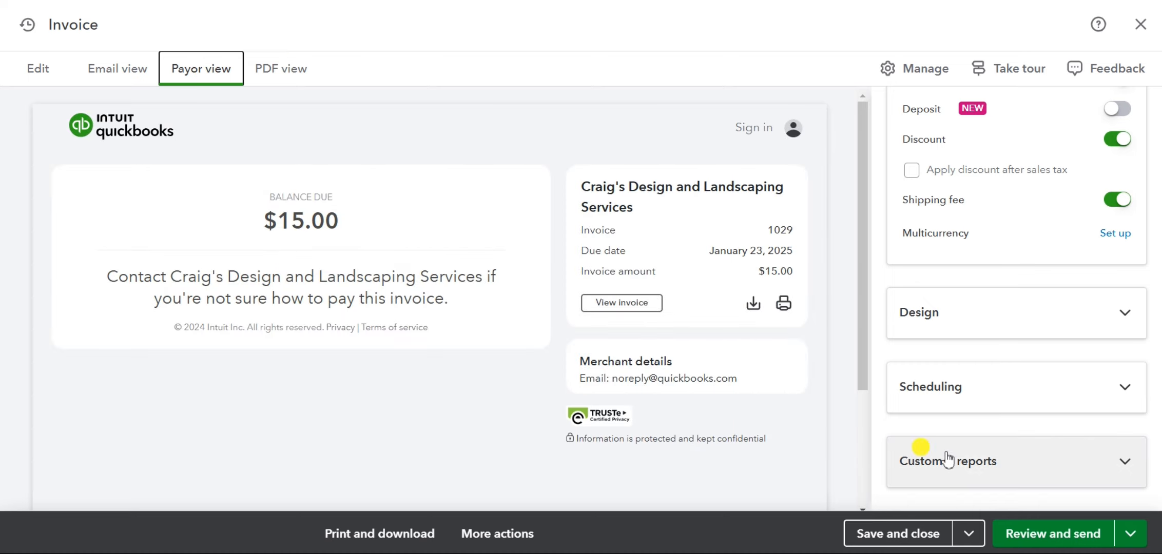
# - Check the share option for the finished invoice, review its e-mail and send it to the customer
pyautogui.click(1135, 534)
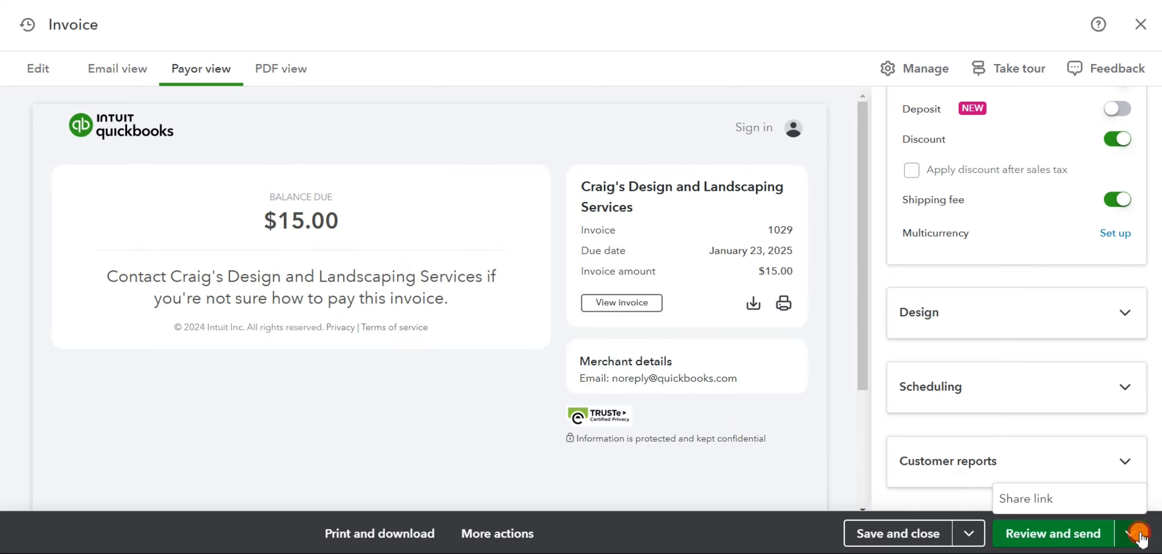
pyautogui.click(1046, 537)
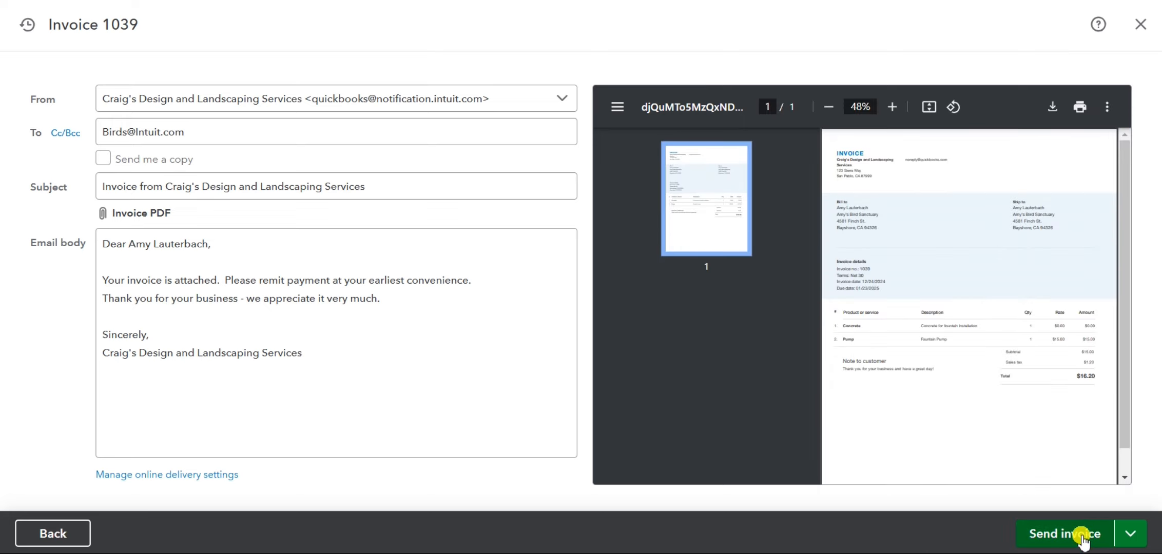
pyautogui.click(1058, 534)
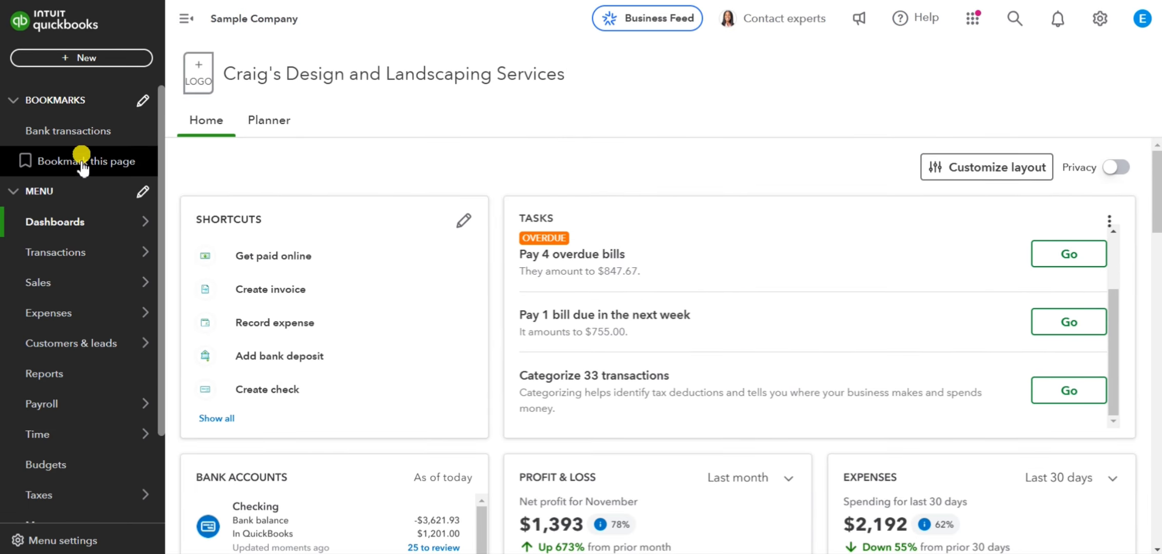
# - Go to the sales invoices list and examine the overdue Barnett Design invoice's details and its additional actions
pyautogui.moveTo(65, 292)
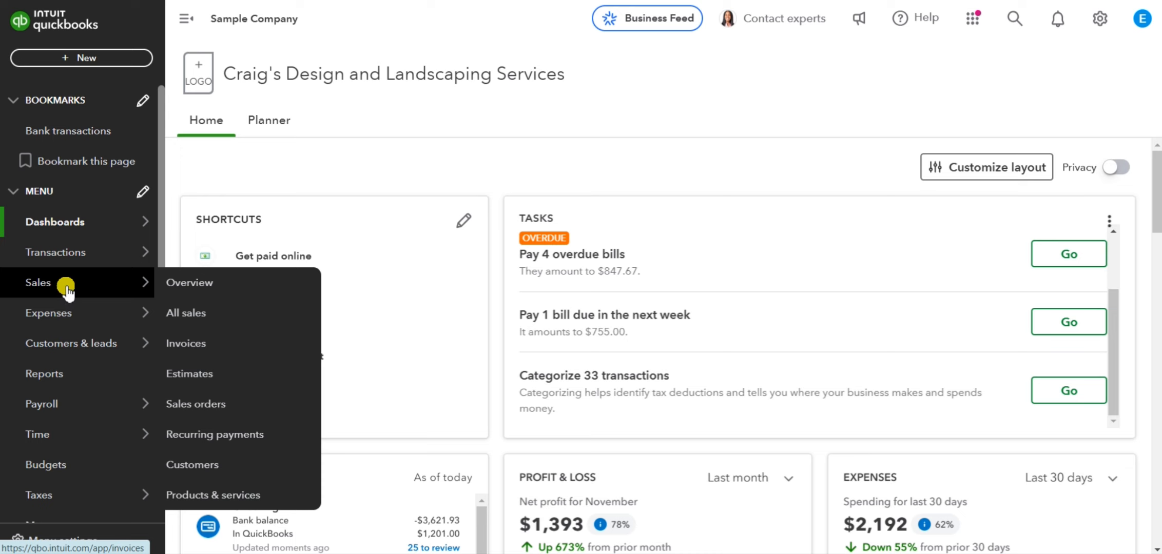
pyautogui.click(206, 349)
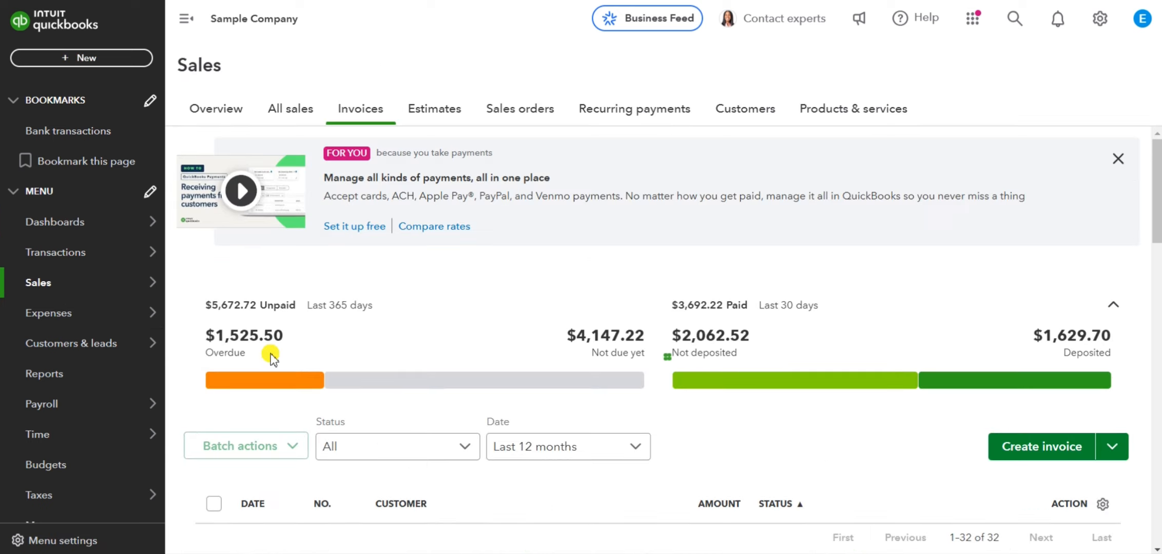
pyautogui.scroll(-7, 544, 337)
pyautogui.scroll(2, 462, 272)
pyautogui.click(456, 240)
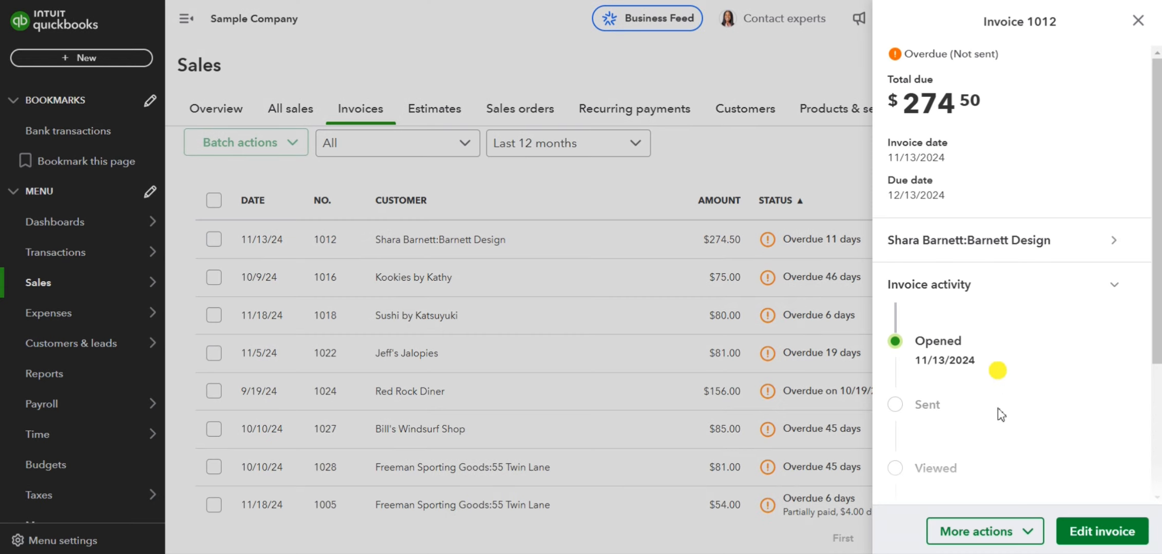
pyautogui.click(1018, 538)
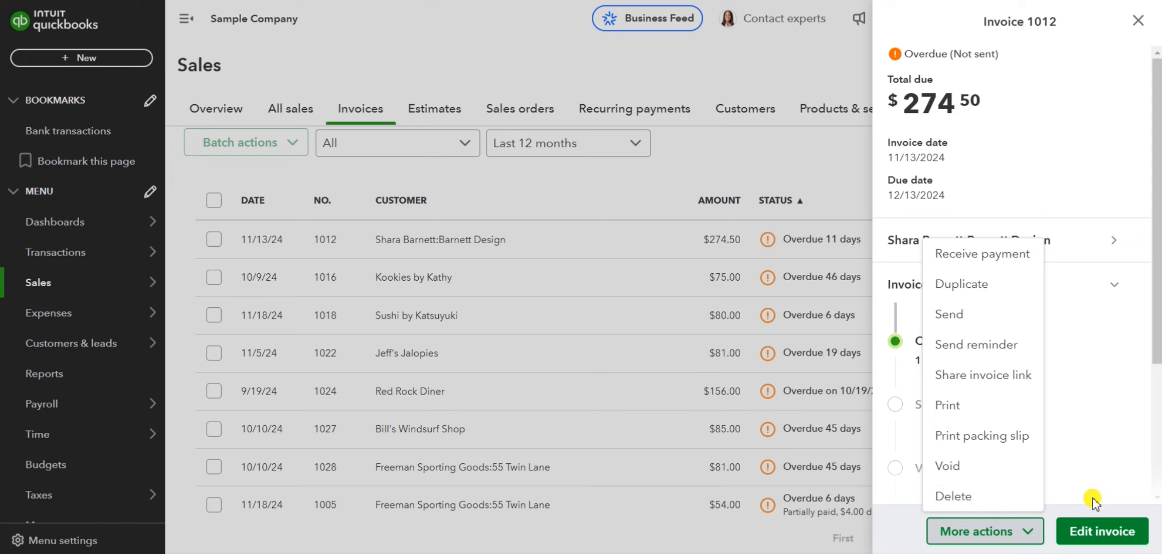
# - Open the Barnett Design invoice for editing, review its additional actions such as copy, void and delete, and close it unchanged
pyautogui.click(1111, 534)
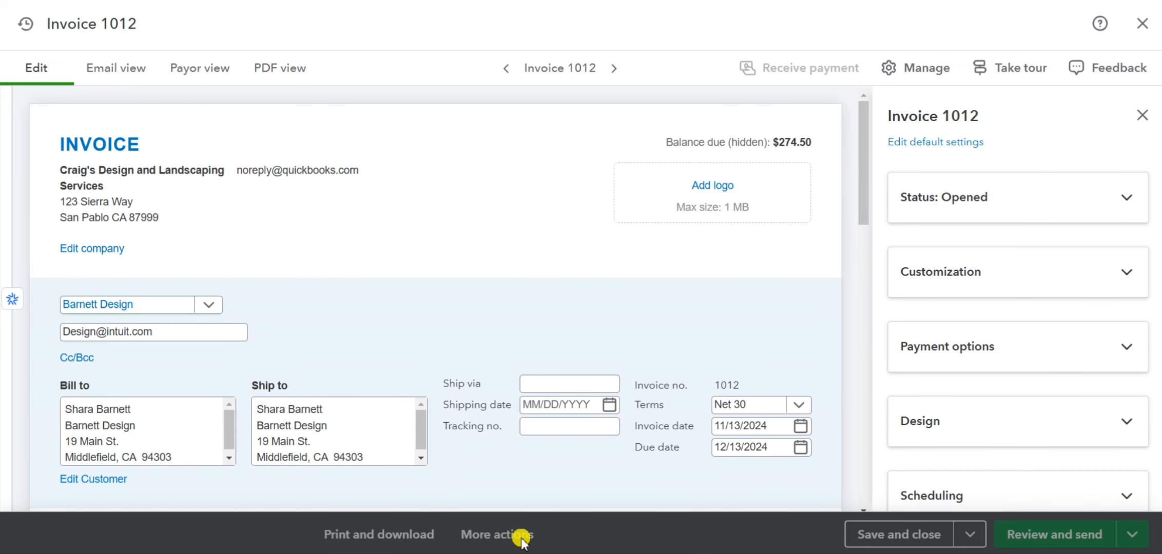
pyautogui.click(521, 538)
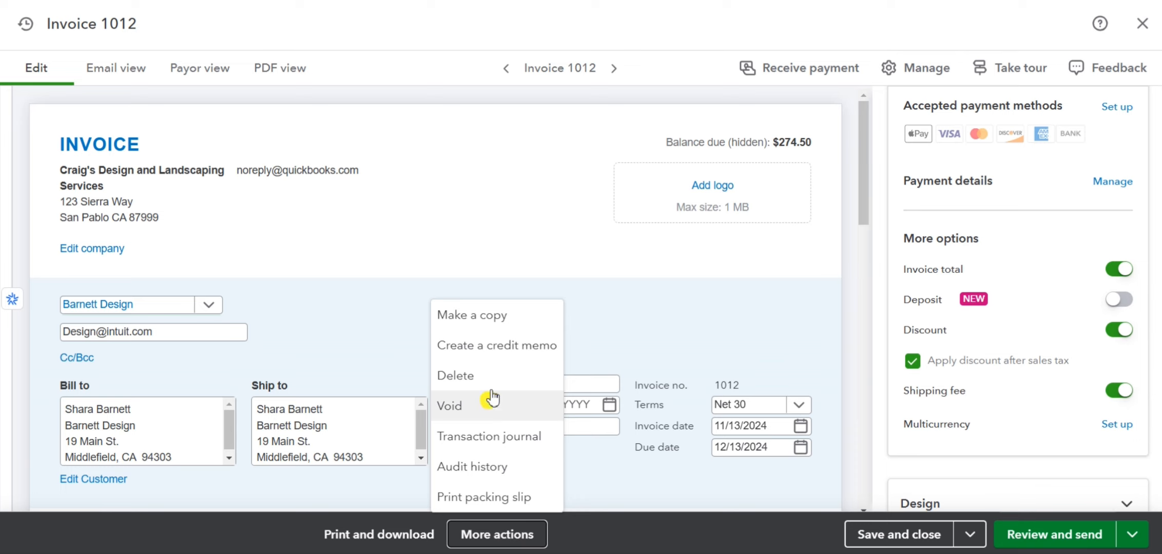
pyautogui.click(638, 488)
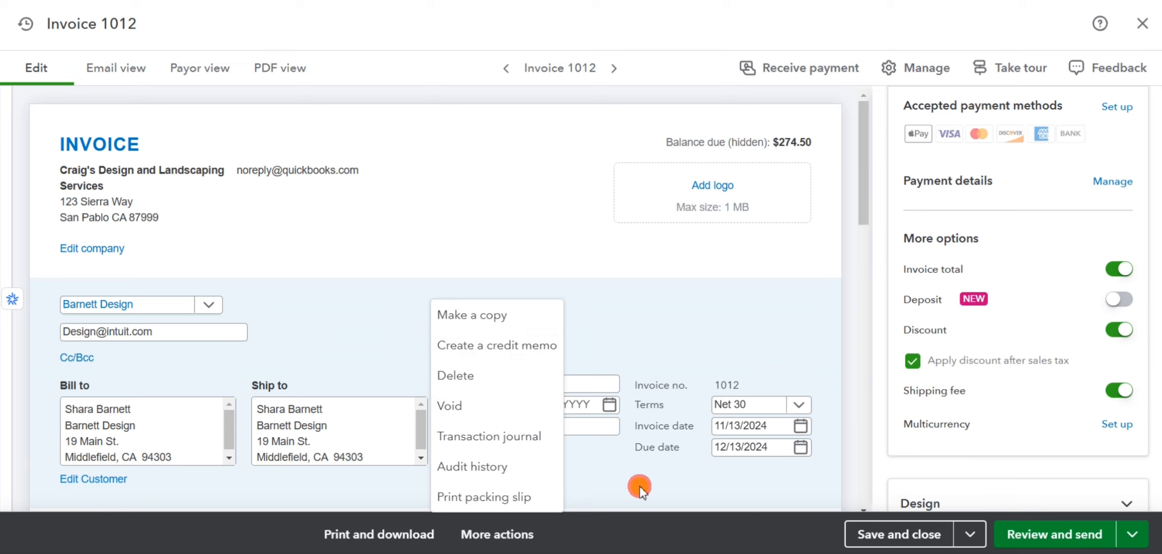
pyautogui.click(1143, 24)
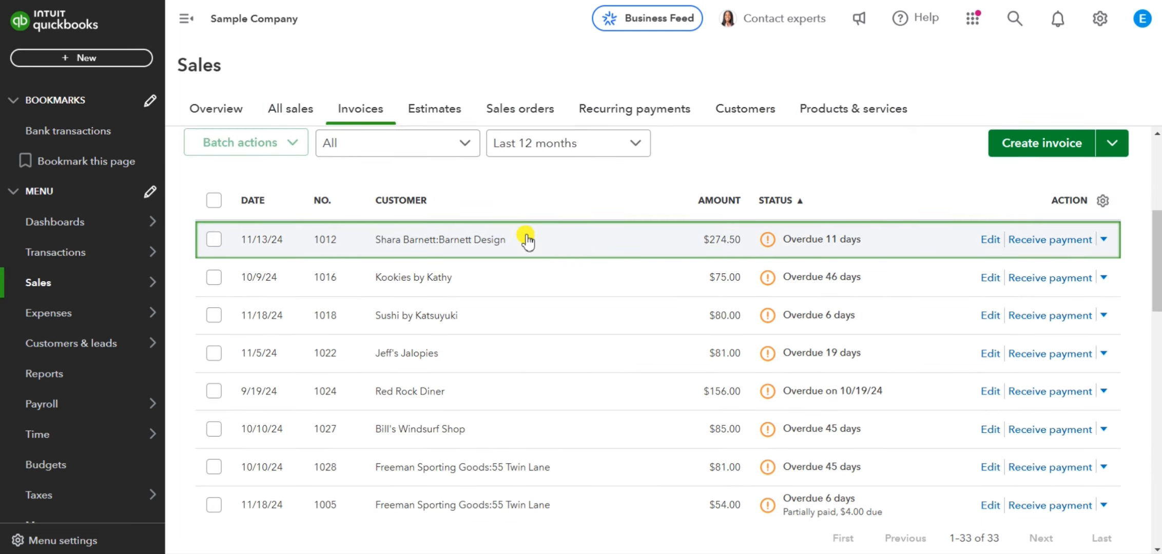